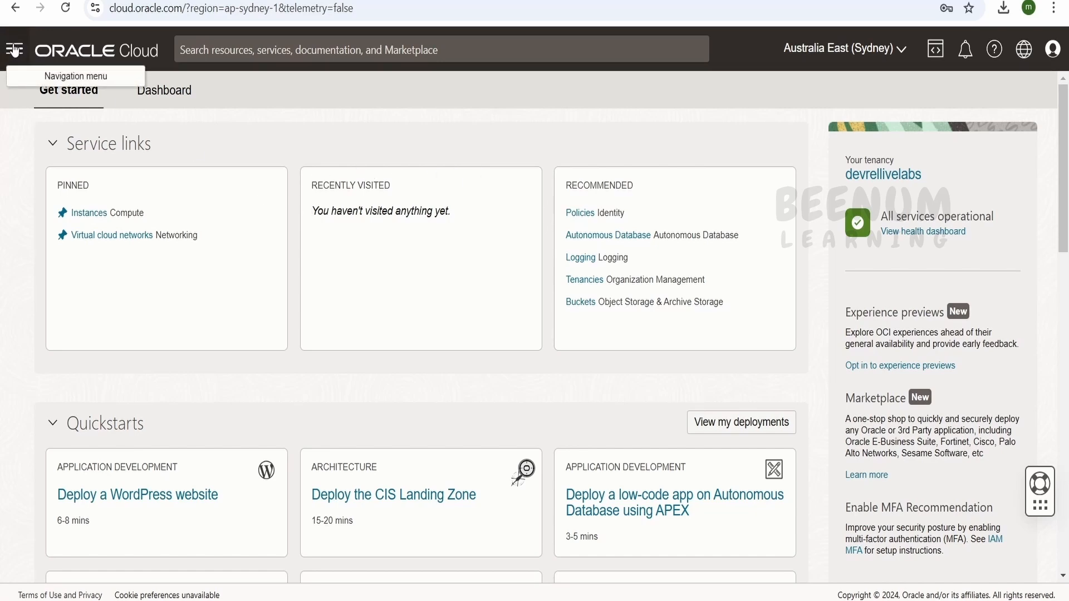
Open the Autonomous Transaction Processing page from the Oracle Database services.
click(14, 50)
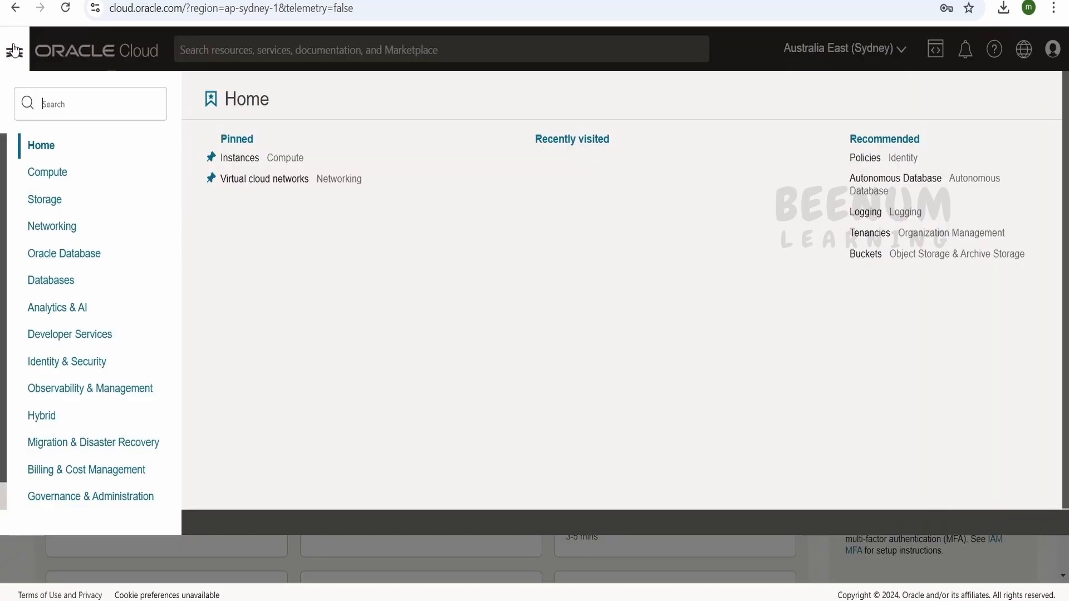
click(74, 260)
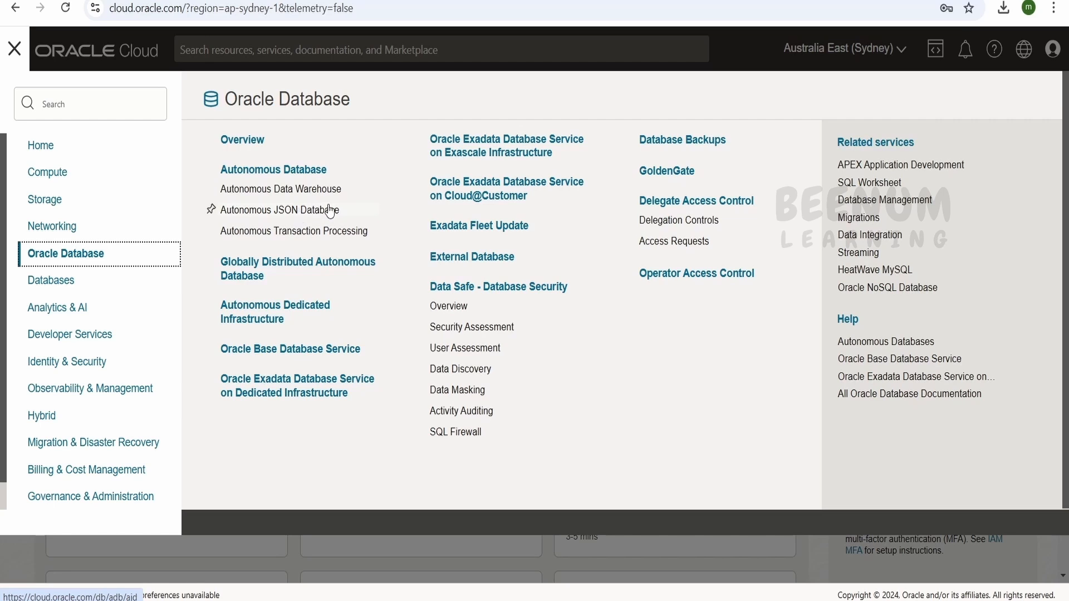
click(306, 232)
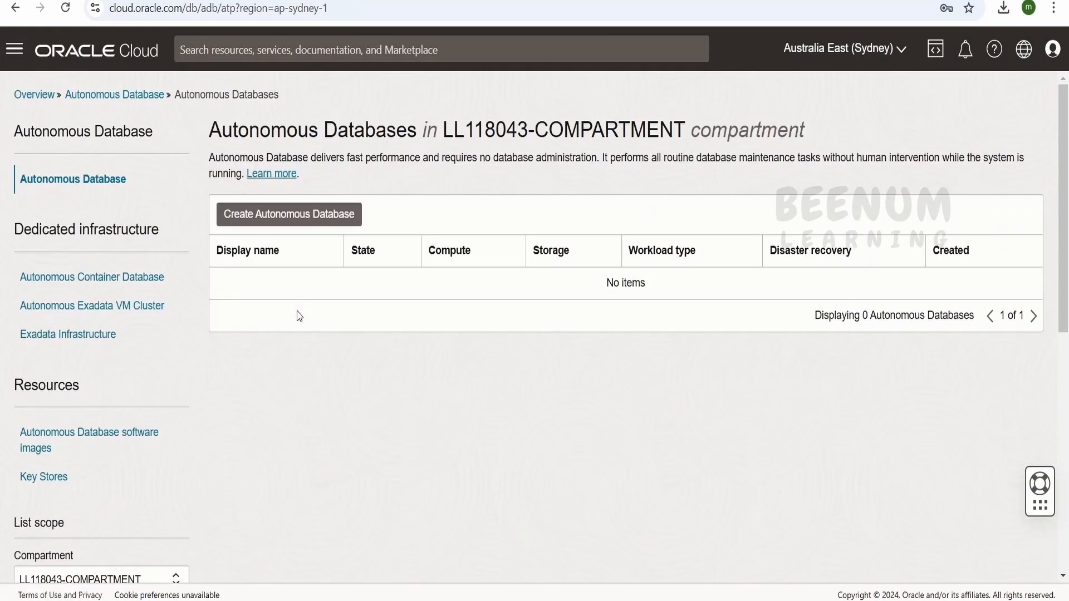
Check the compartment scope and the available regions for the Autonomous Databases list.
scroll(299, 316, down, 1)
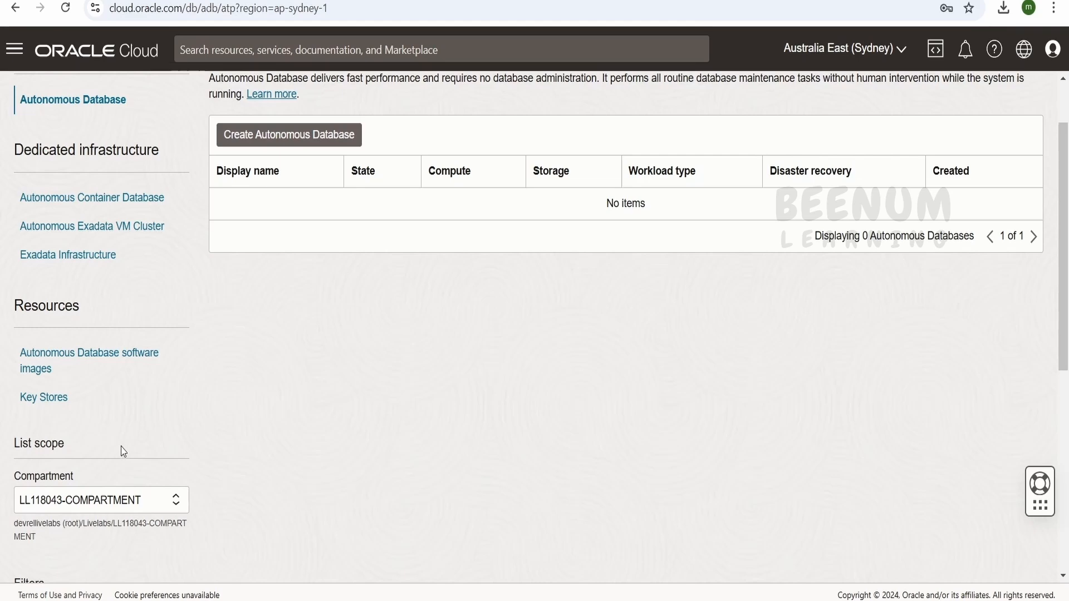
scroll(123, 451, up, 1)
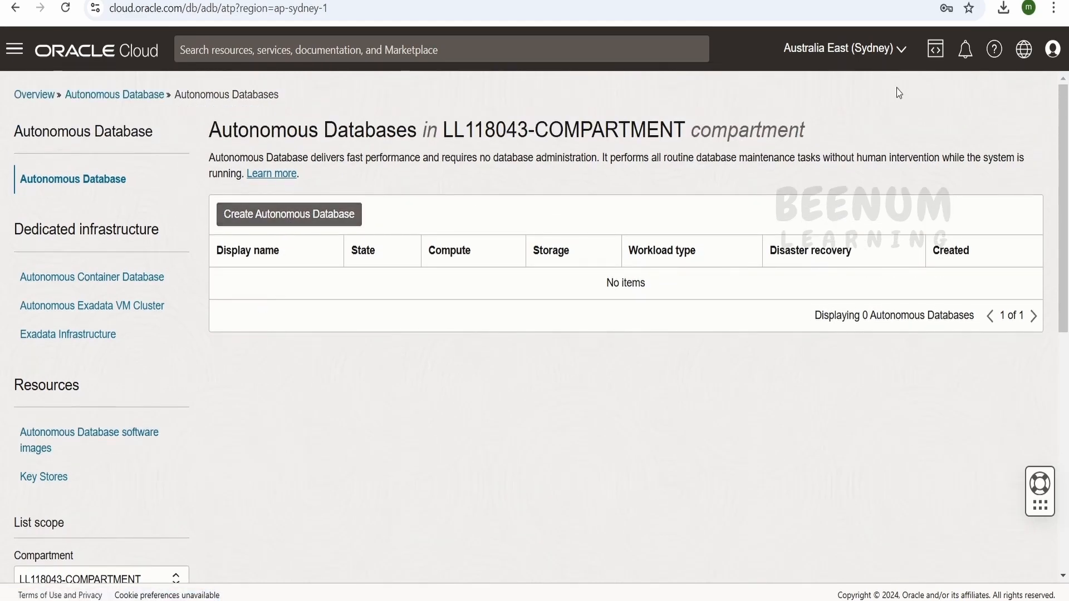
click(900, 52)
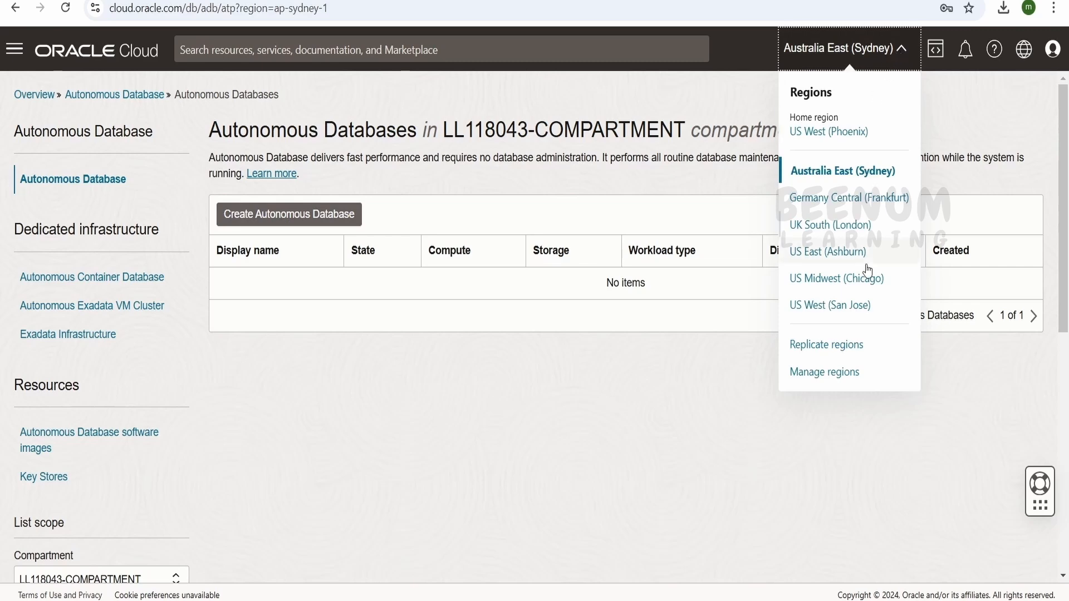
click(632, 456)
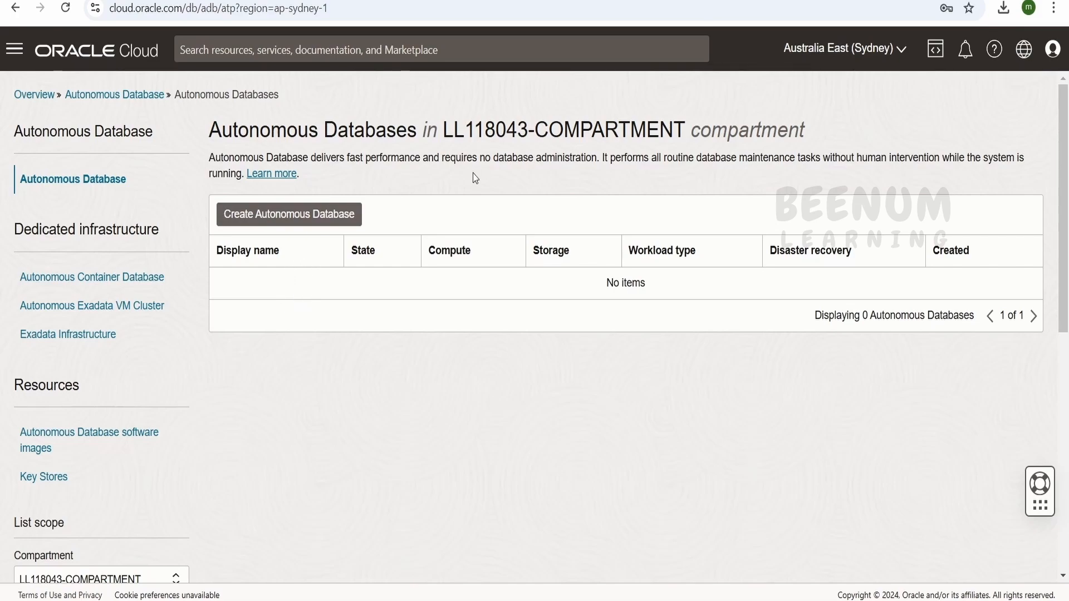
Start creating an Autonomous Database and review its display name, database name, workload type and deployment type.
click(310, 221)
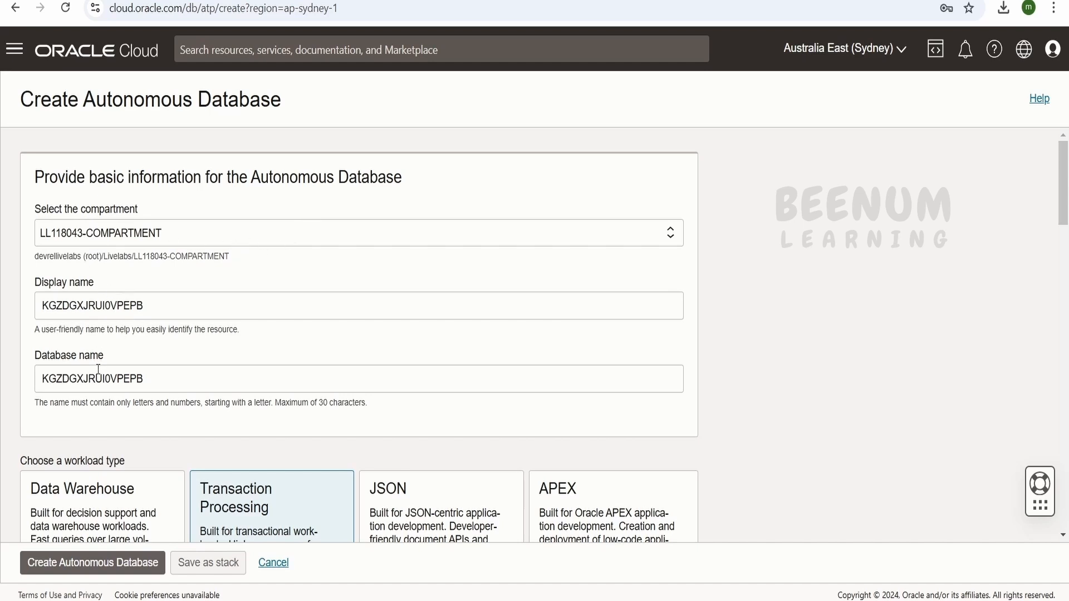
double_click(127, 302)
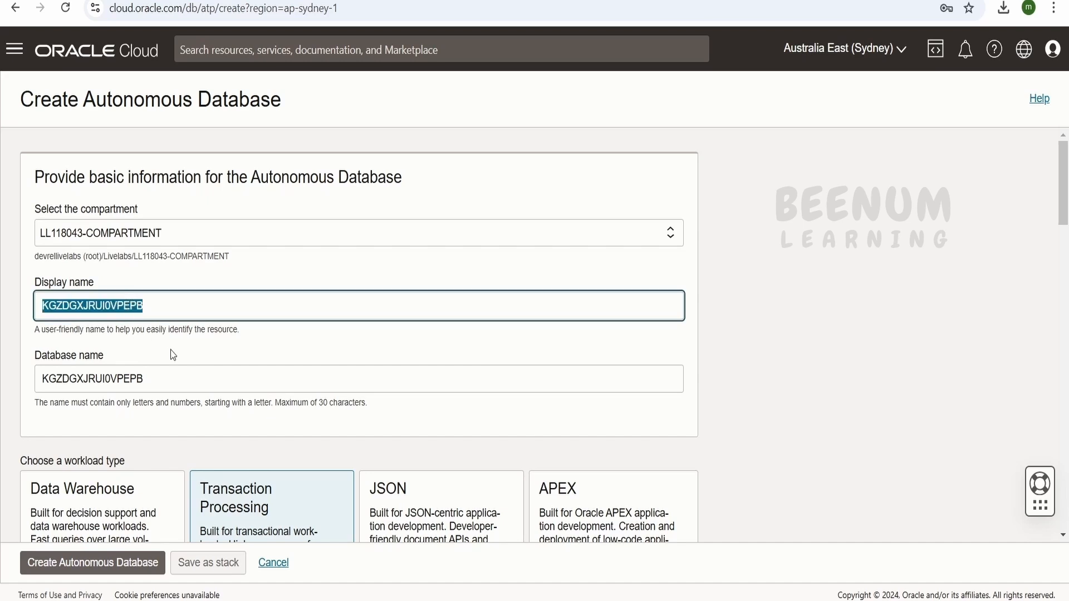
scroll(173, 354, down, 1)
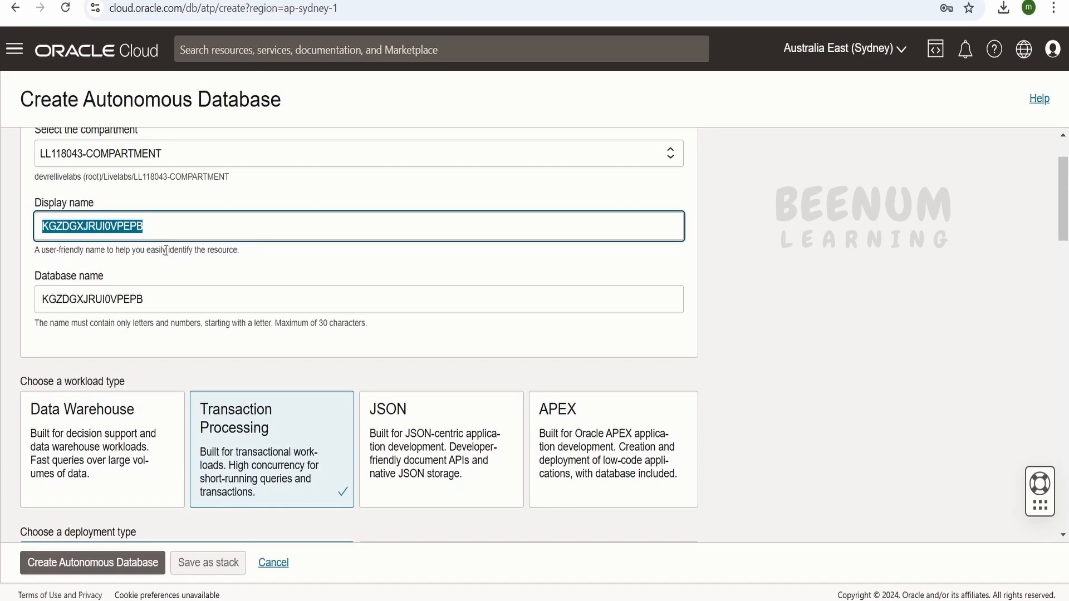
scroll(166, 267, down, 3)
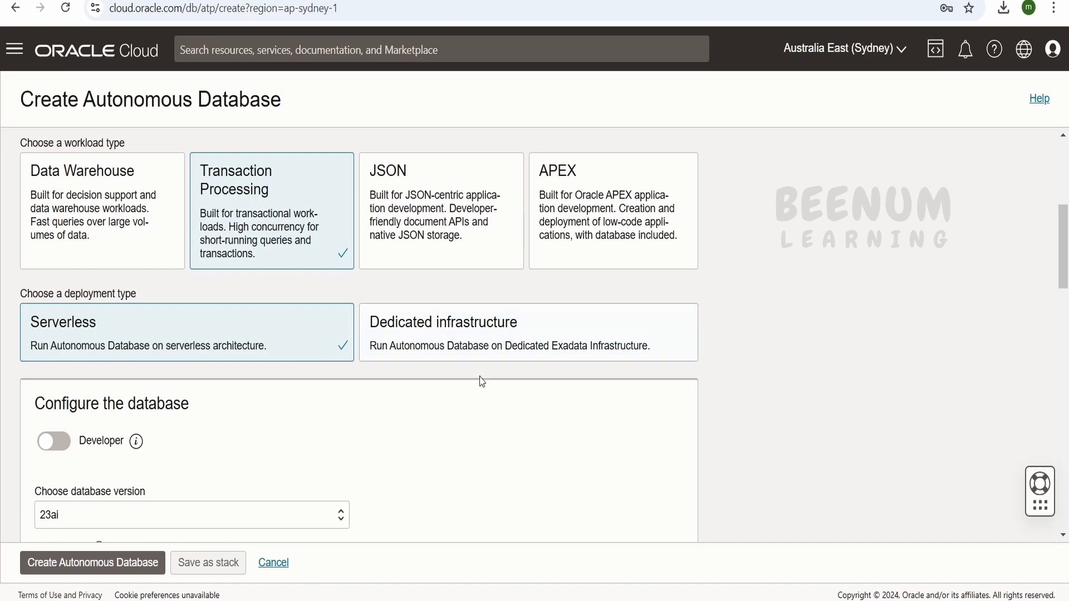
scroll(102, 309, down, 2)
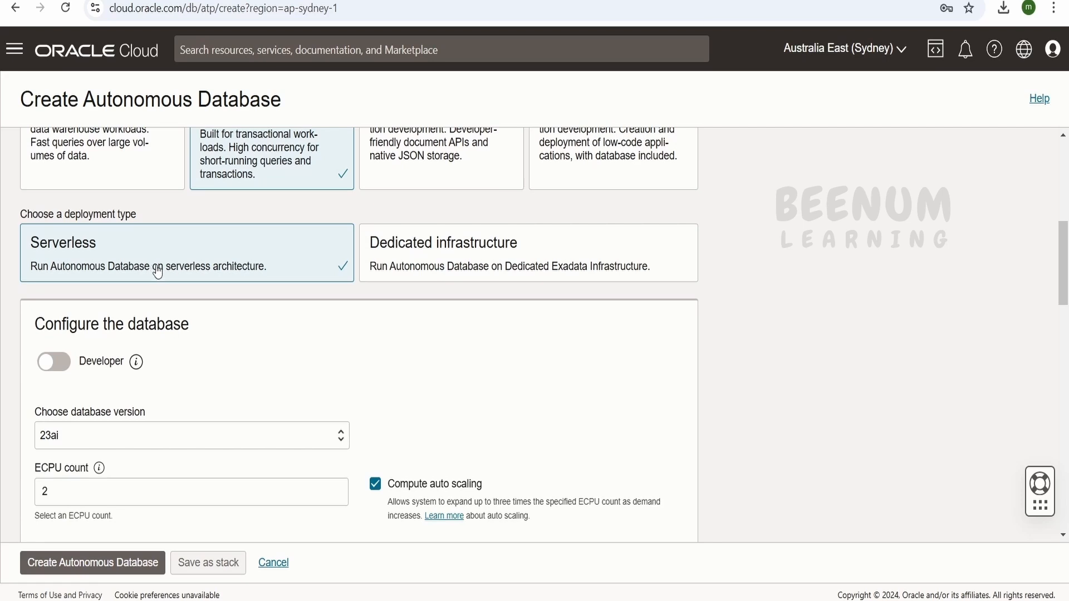
scroll(198, 283, down, 4)
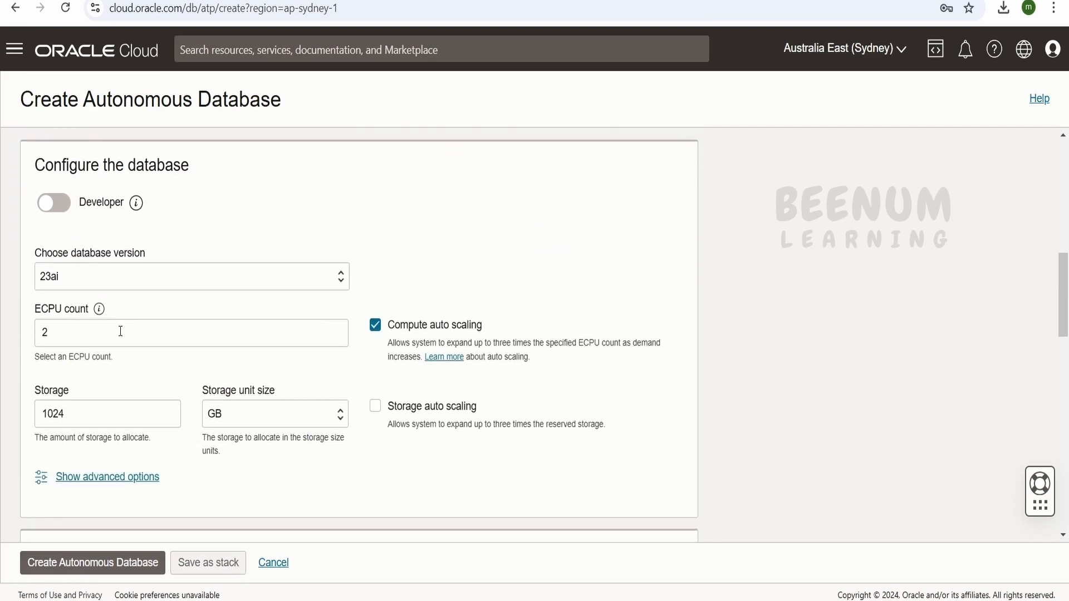
Examine the available database versions and the ECPU, storage and backup retention settings.
click(87, 276)
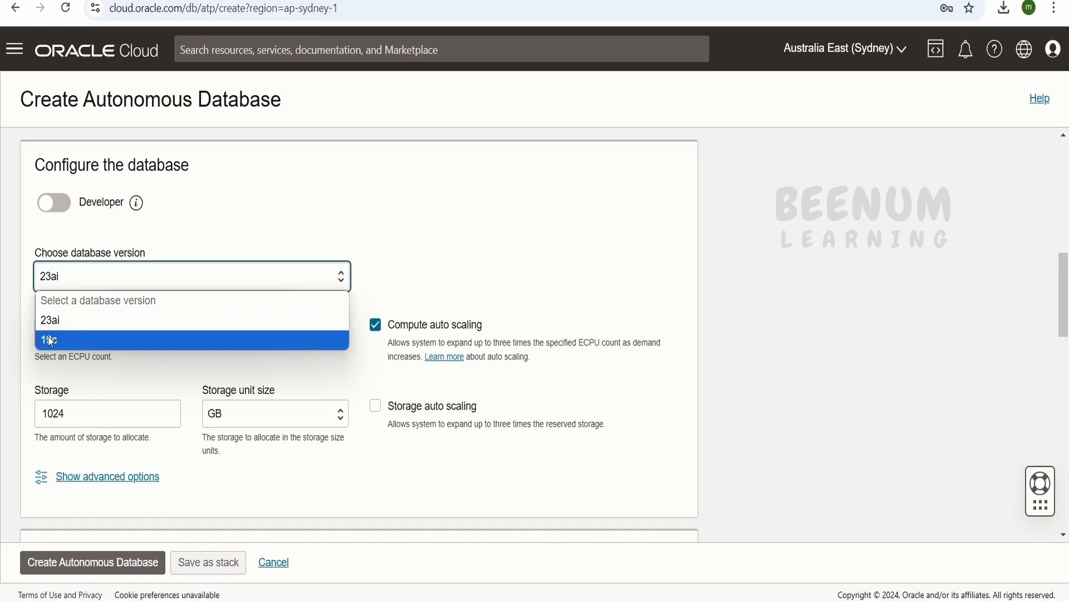
click(217, 203)
scroll(228, 276, down, 1)
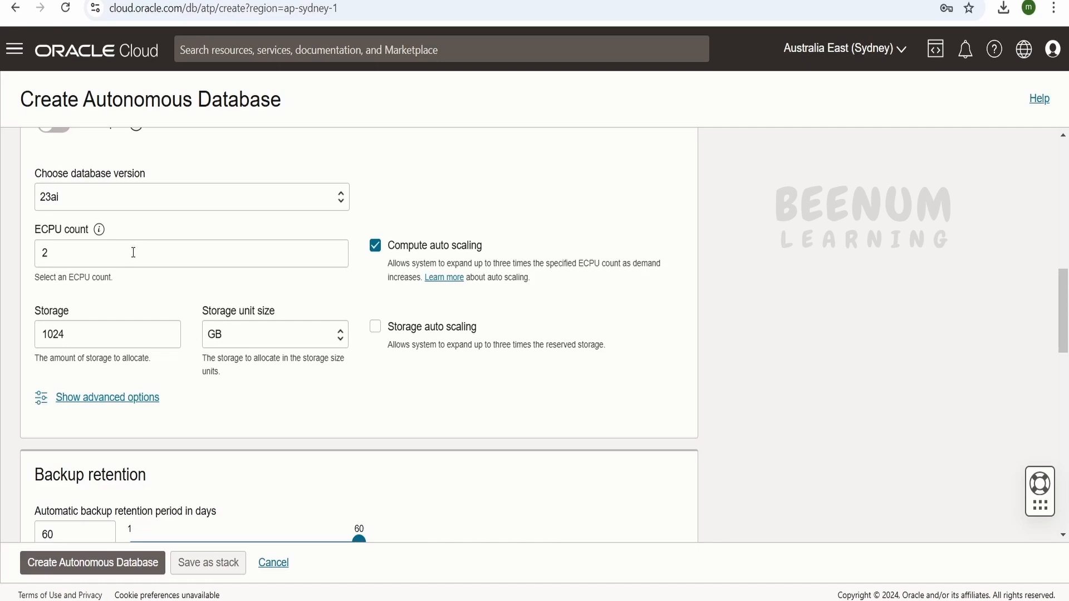
scroll(133, 253, down, 3)
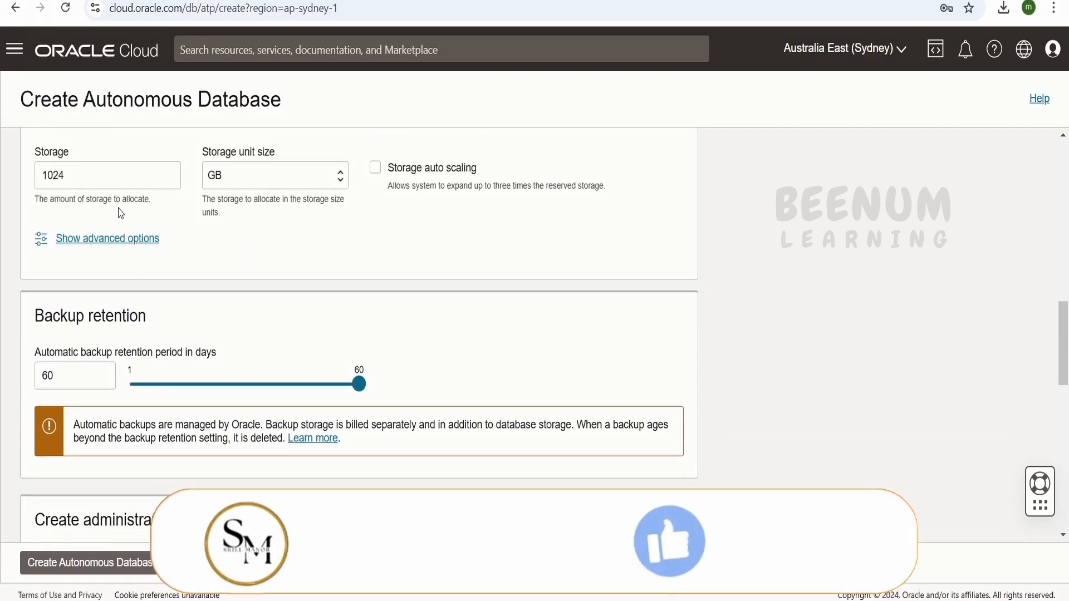
Enter and confirm the administrator password for the ADMIN account.
scroll(317, 294, down, 3)
scroll(289, 317, down, 3)
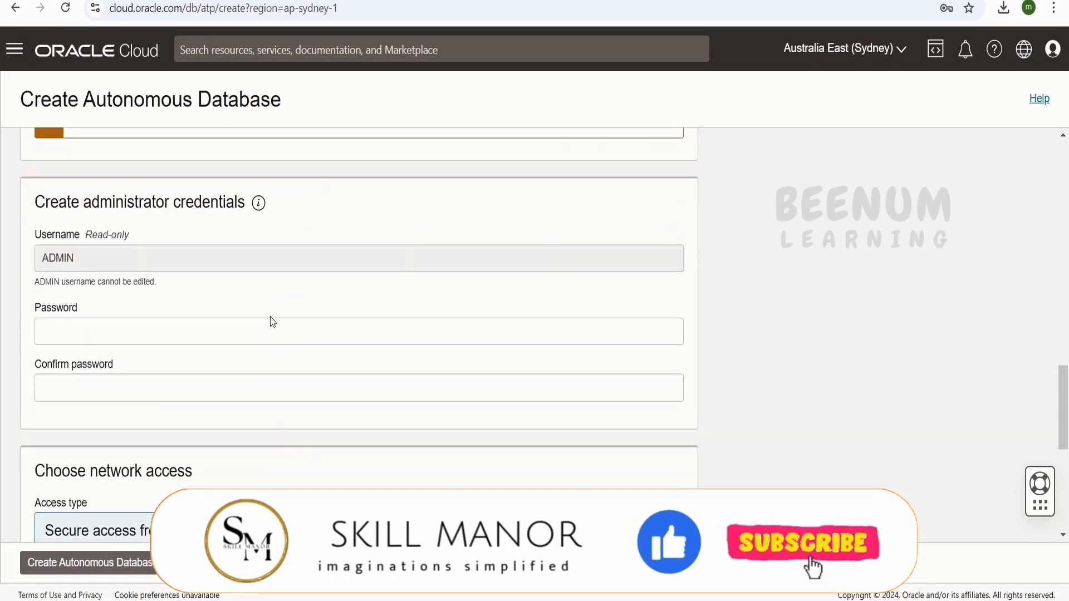
click(112, 334)
text(P)
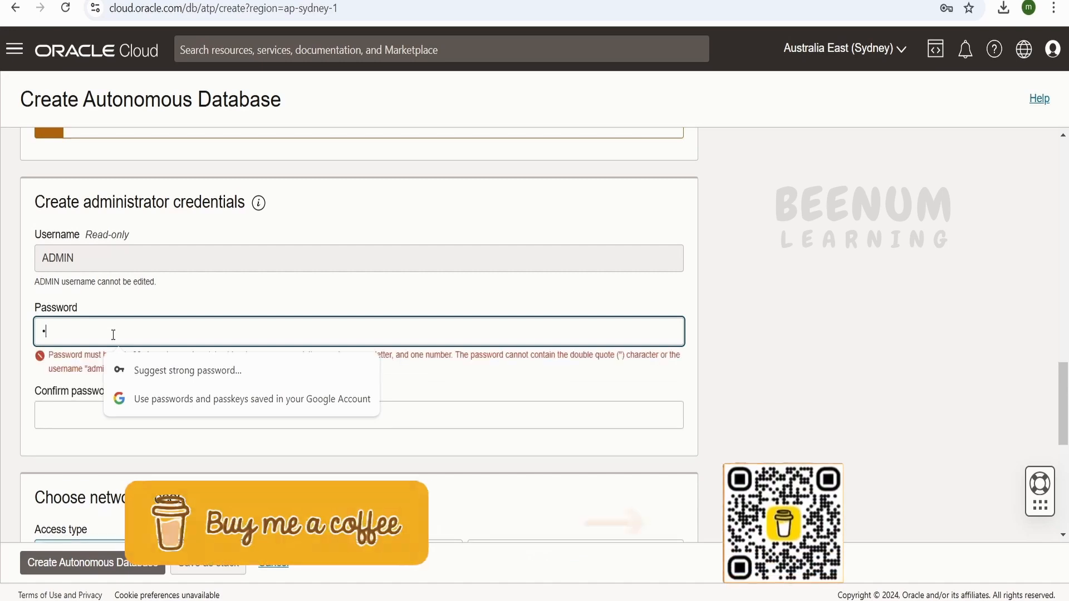
text(asswor)
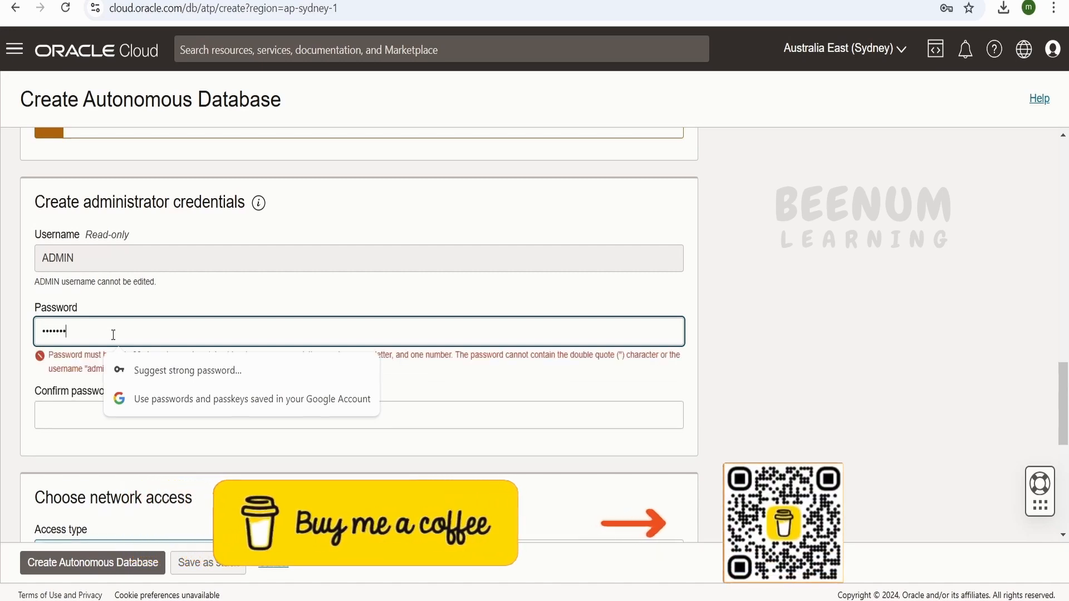
text(d@1234)
click(73, 393)
text(Pa)
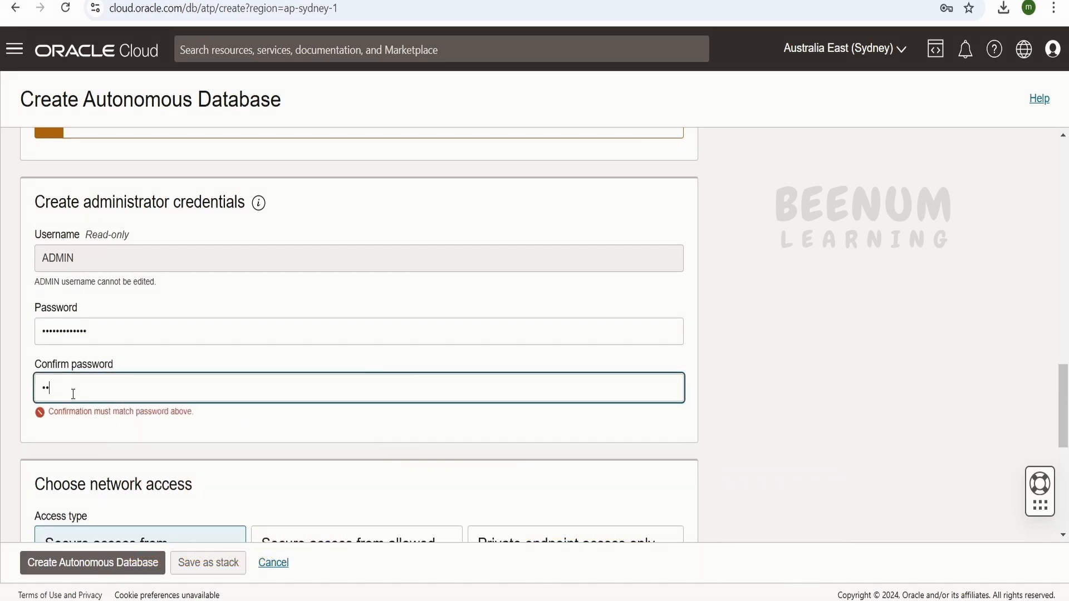
text(ssword@1234)
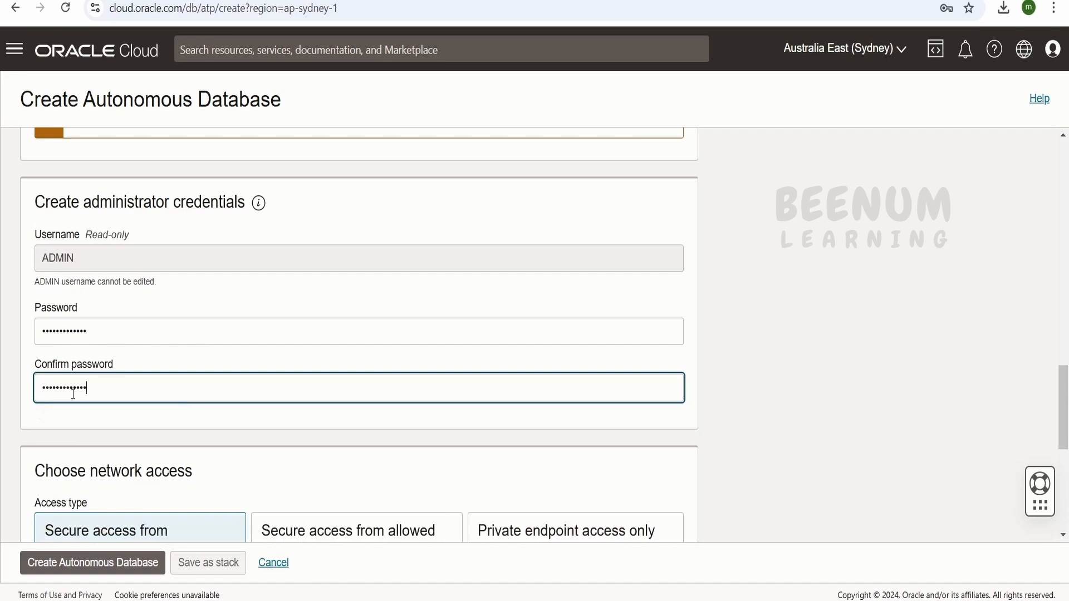
Review the network access, contact email and database configuration settings before creation.
scroll(126, 388, down, 4)
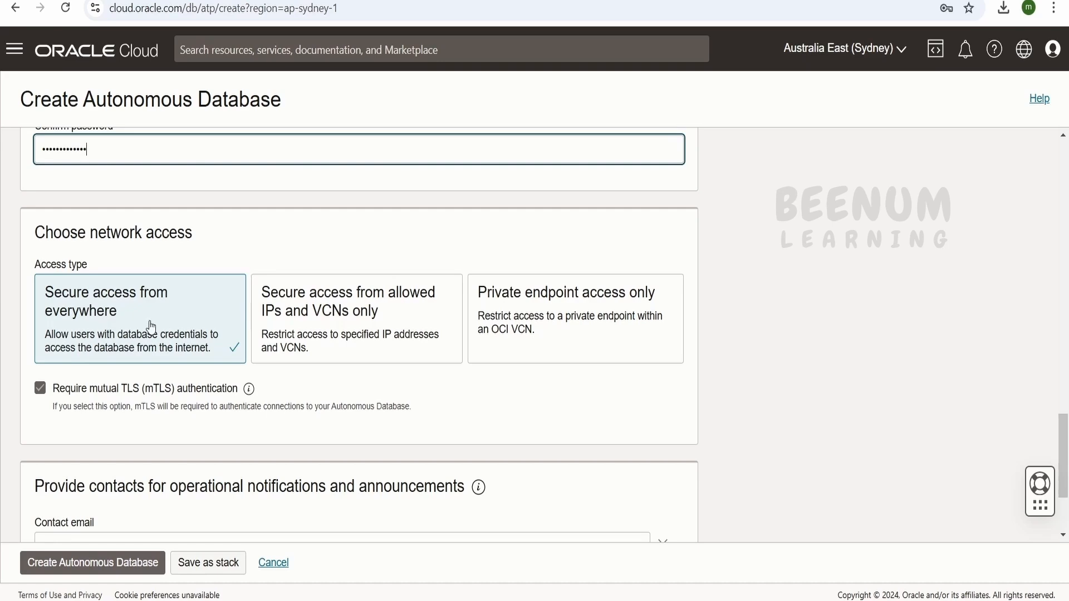
scroll(138, 345, down, 3)
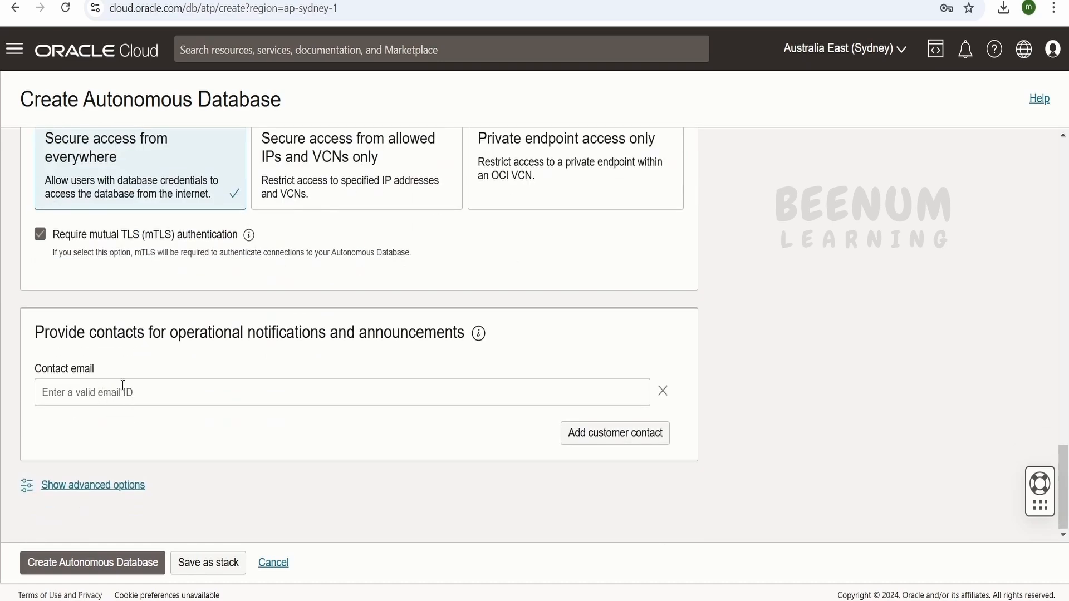
scroll(242, 392, up, 10)
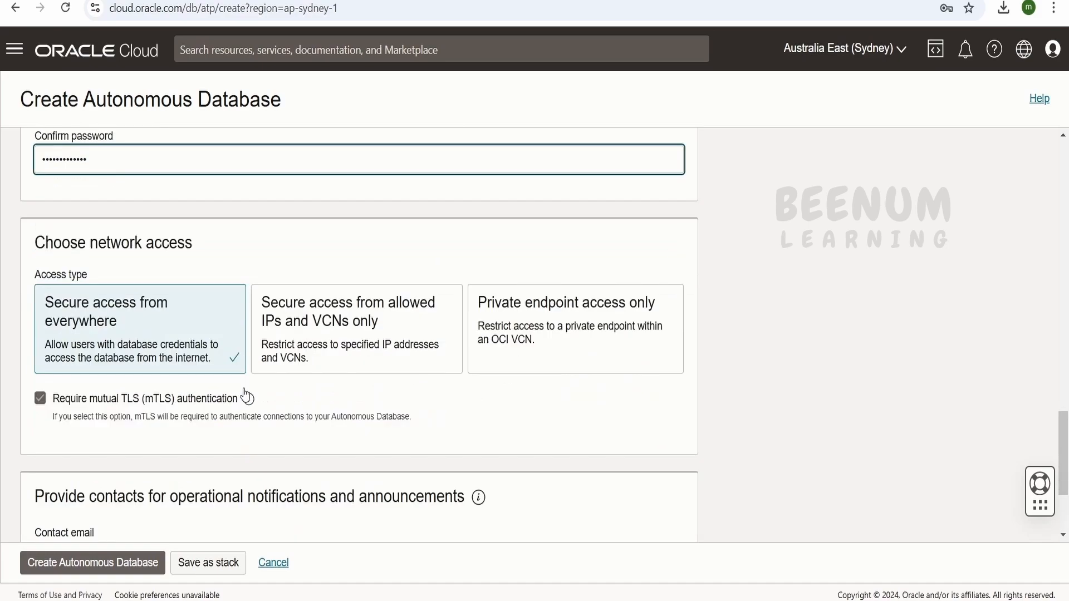
scroll(245, 394, up, 3)
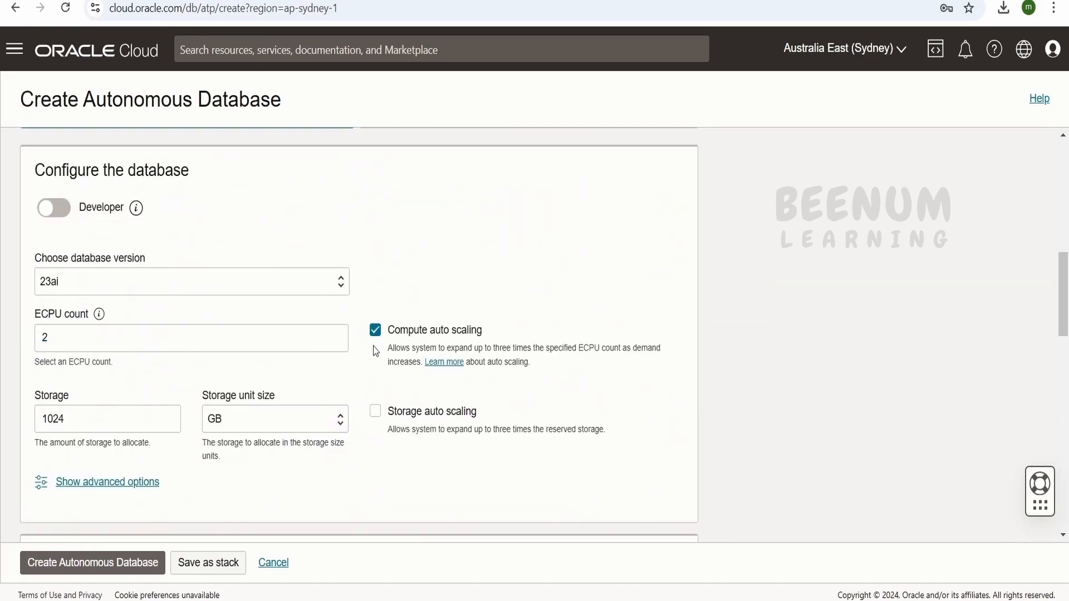
scroll(259, 211, down, 18)
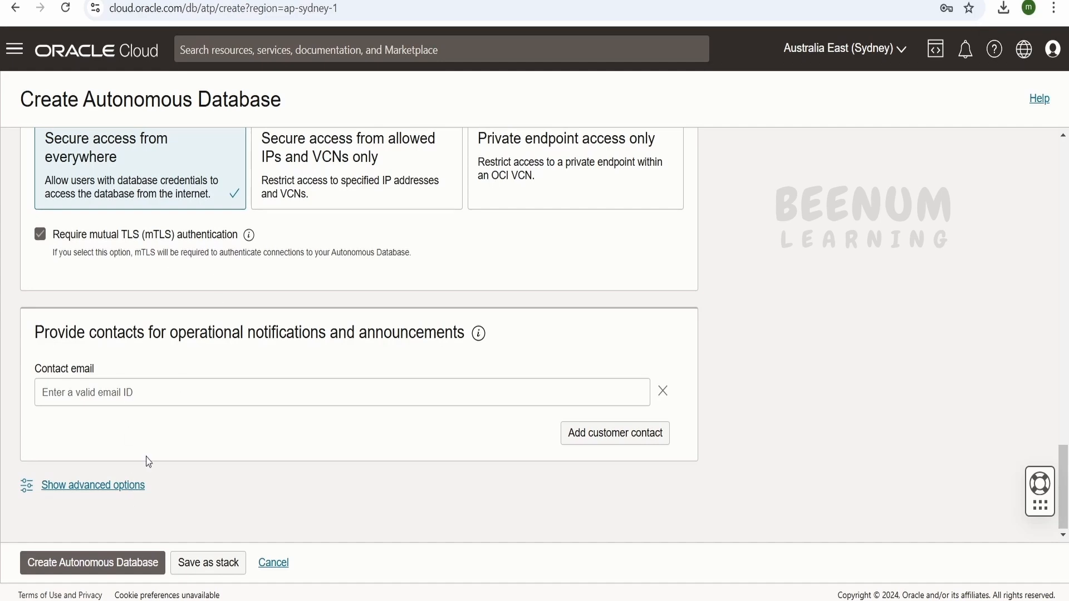
Create the Autonomous Database, dismiss the browser's password-saving offer and skip the guided tour.
click(108, 569)
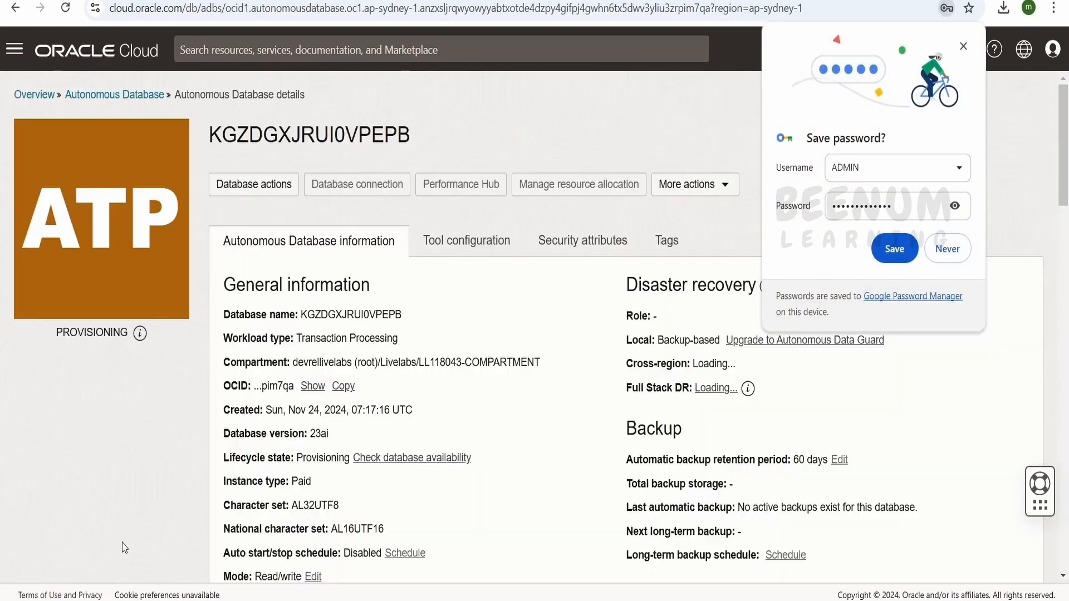
click(963, 46)
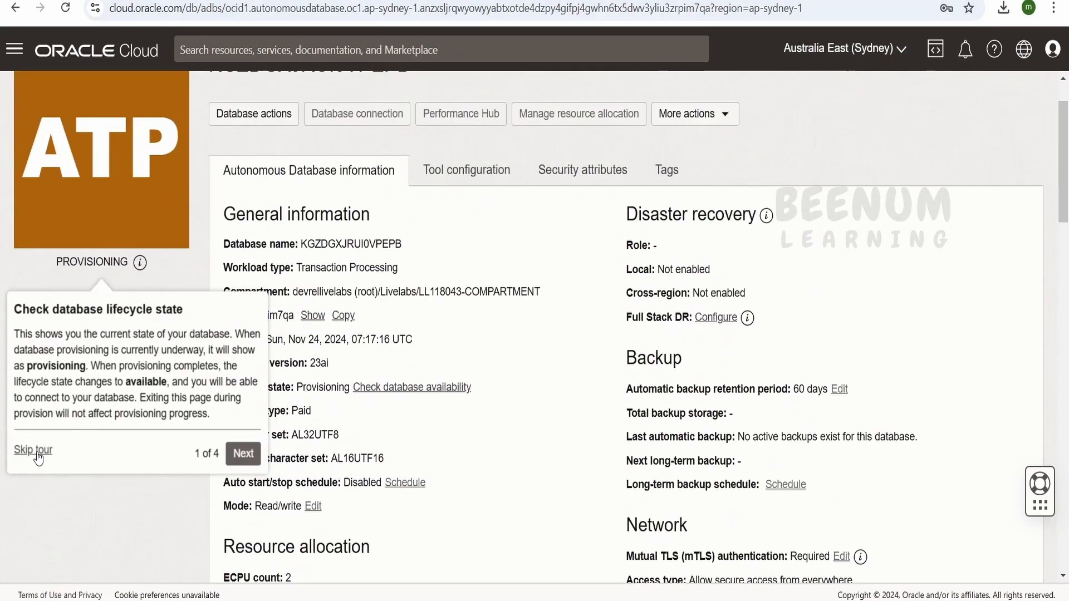
click(39, 457)
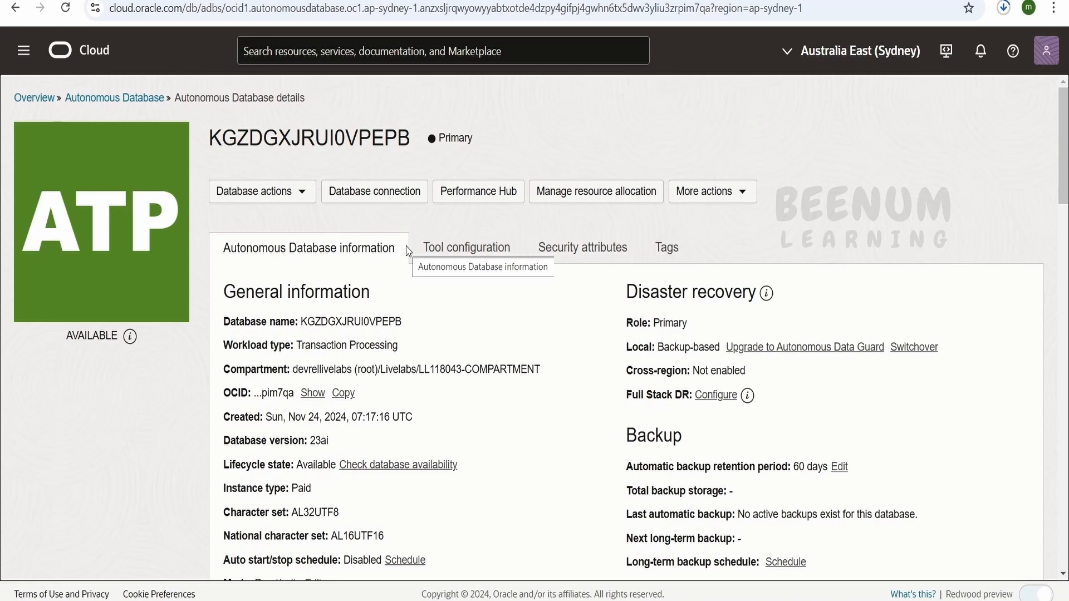
Open the REST workspace in Database Actions, dismiss its tour and show the list of available tools.
click(303, 195)
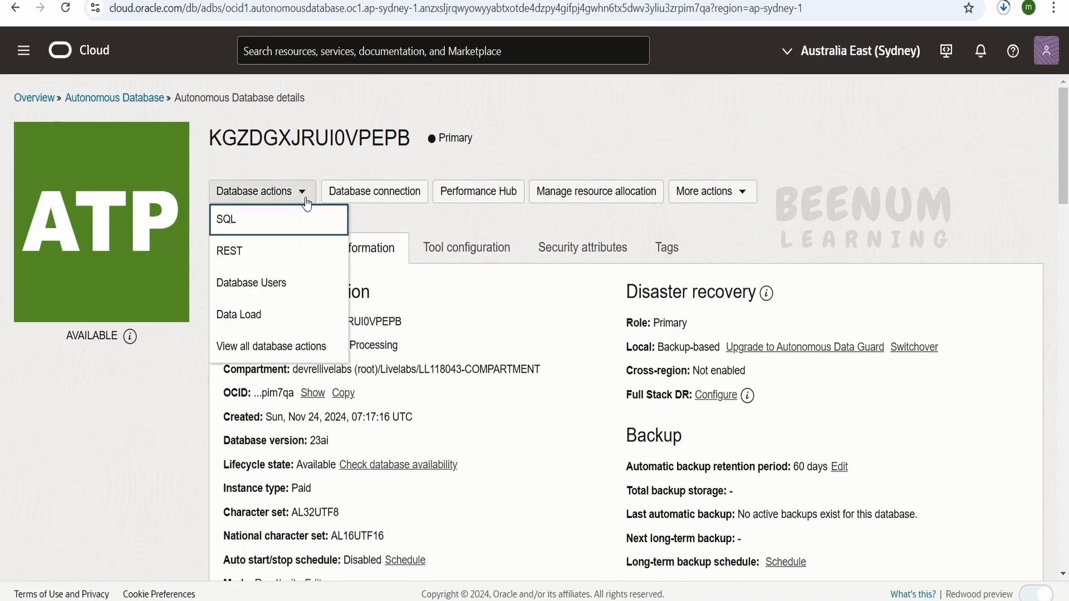
click(262, 346)
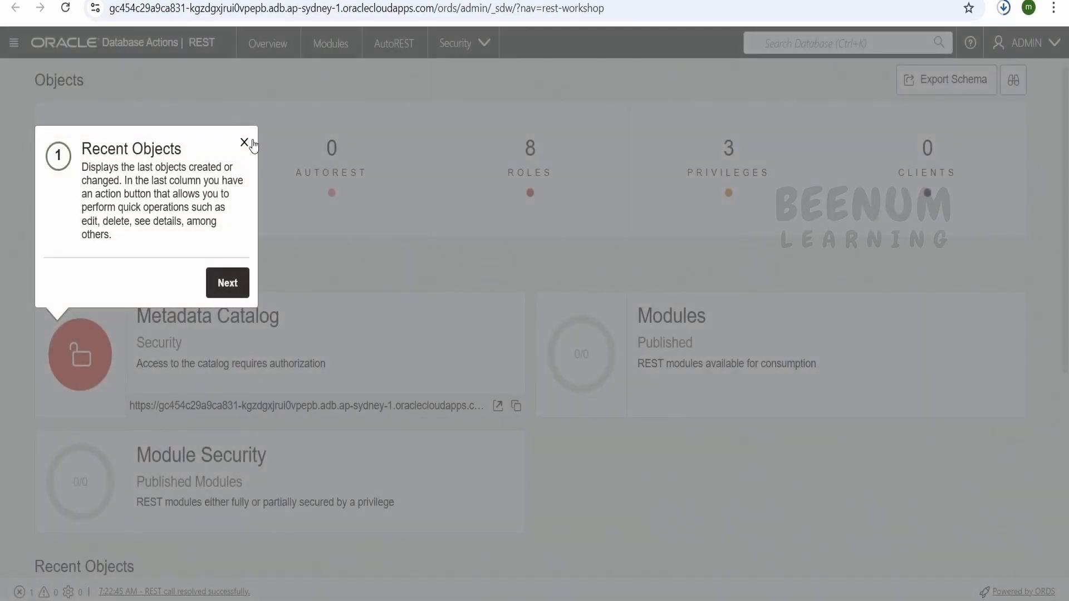
click(251, 144)
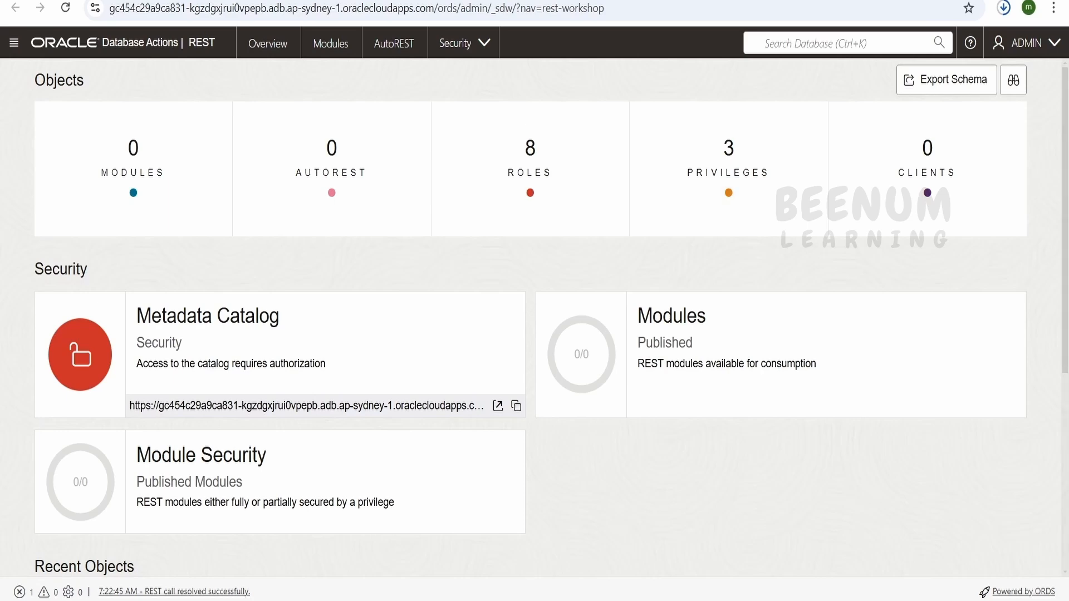
click(15, 44)
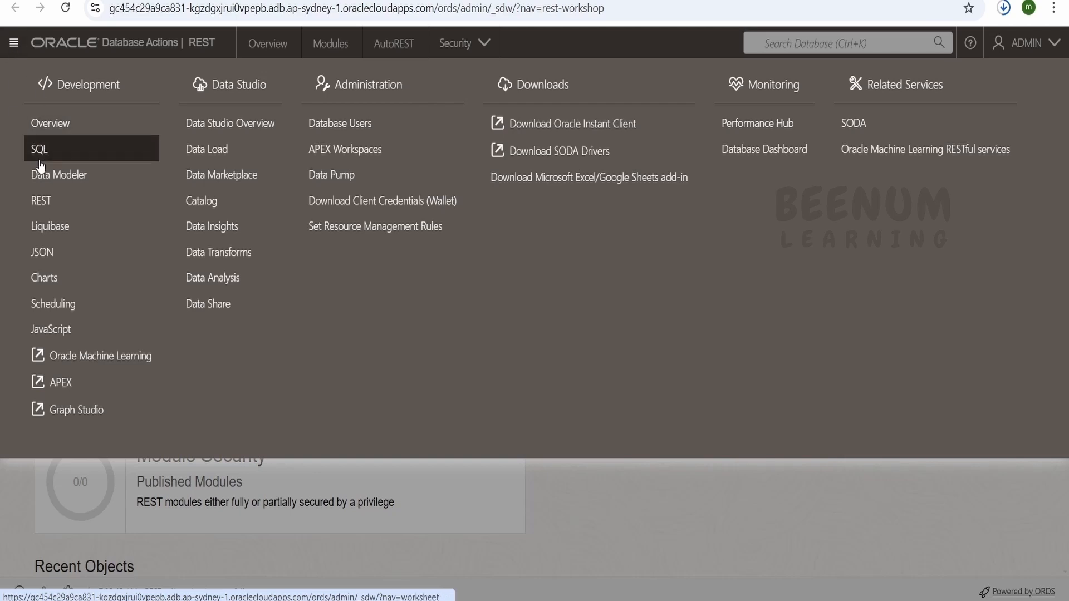
Return to the Autonomous Database details page, open the SQL worksheet from its database actions and dismiss the ADMIN user warning.
key(ctrl+shift+Tab)
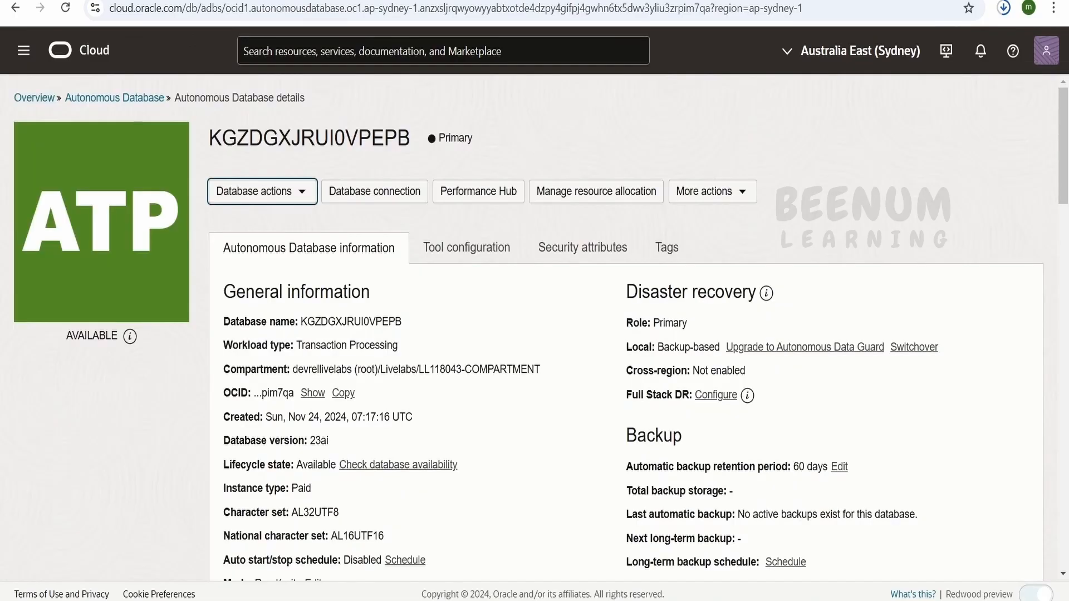
click(278, 192)
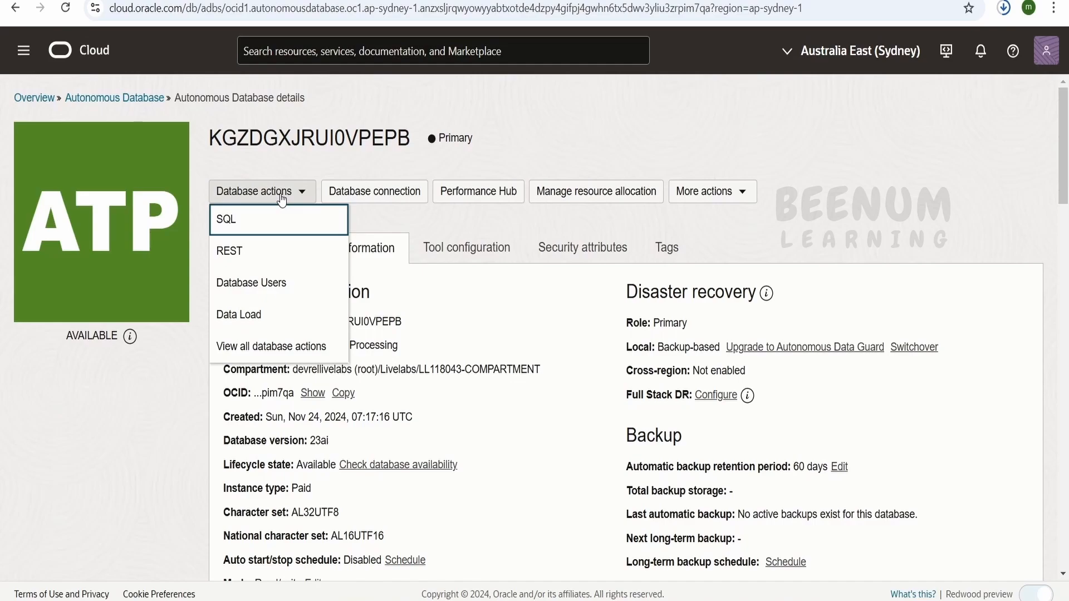
click(263, 229)
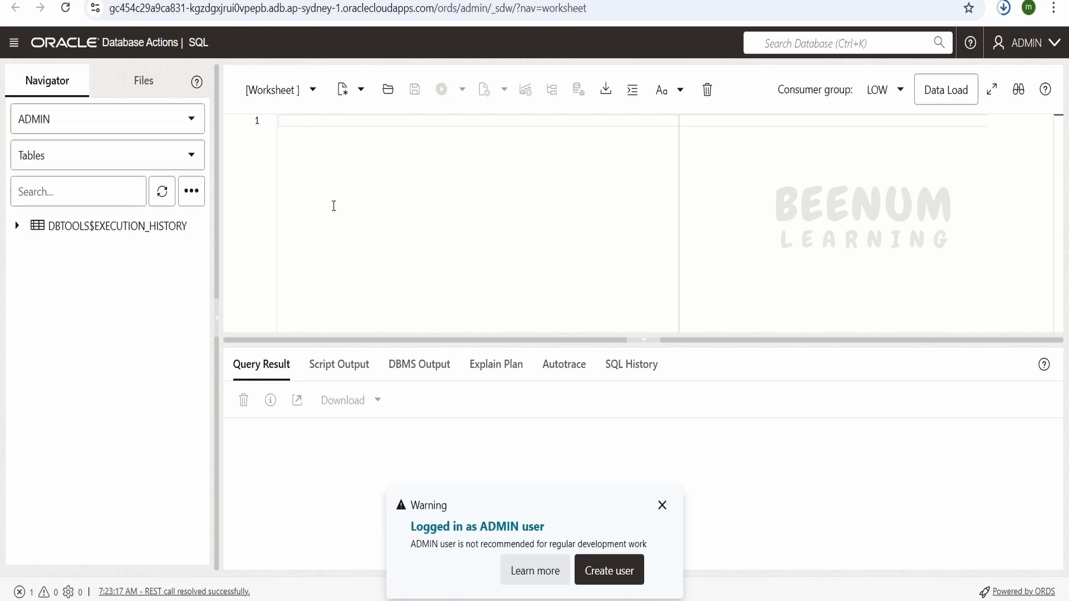
click(661, 505)
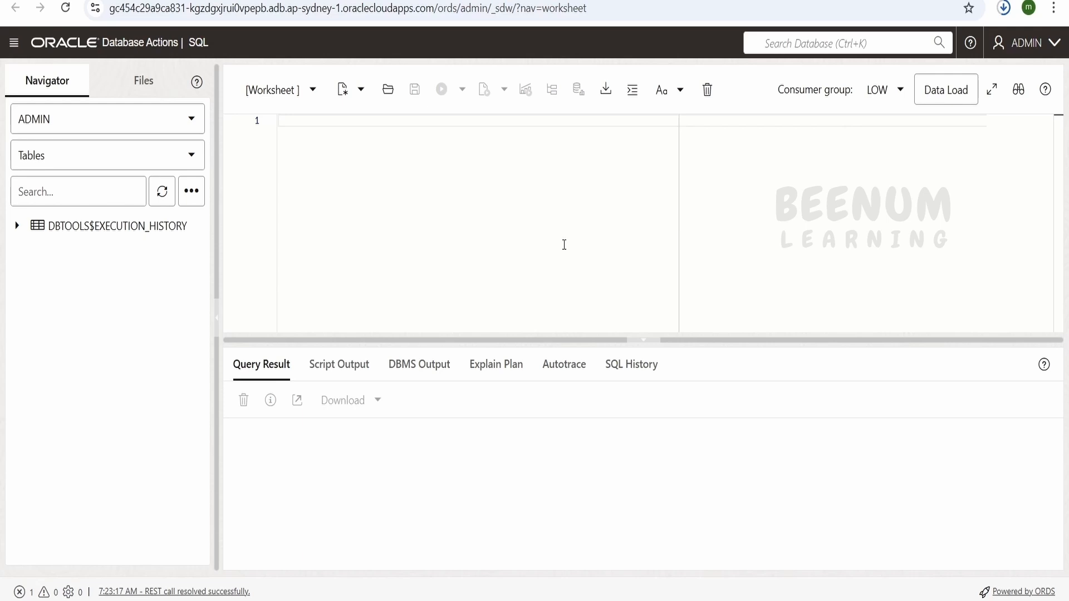
Write the query "select sysdate from dual;" in the SQL worksheet and run it.
click(421, 204)
text(seelc)
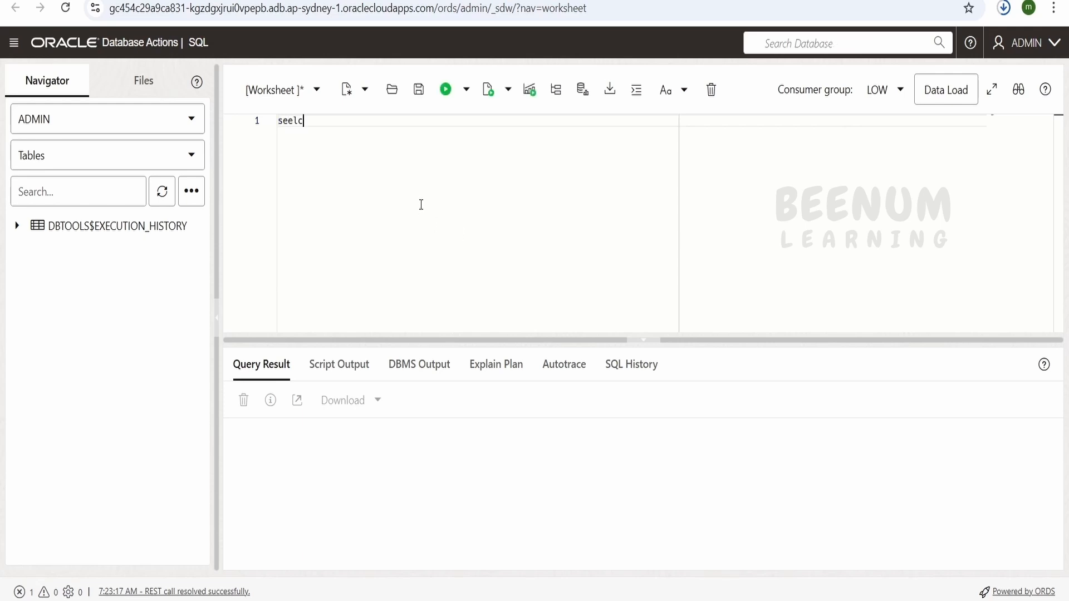
text(lect)
text( sysdtae)
text(te from dual;)
key(ctrl+a)
click(445, 90)
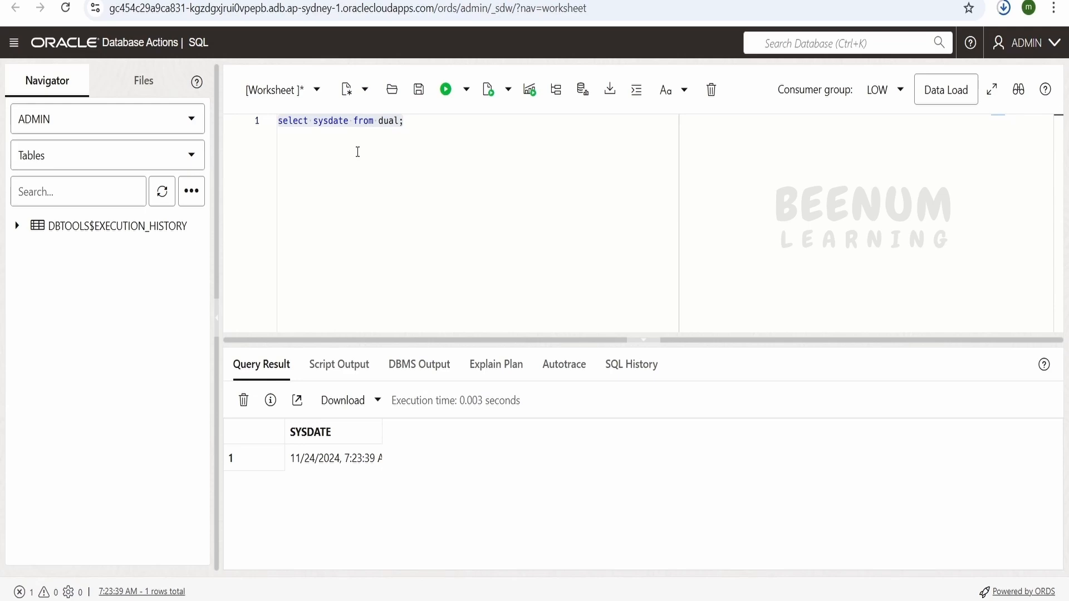
Review the database actions on the database details page and the Database Actions tool list, and return to the REST workspace overview.
click(359, 2)
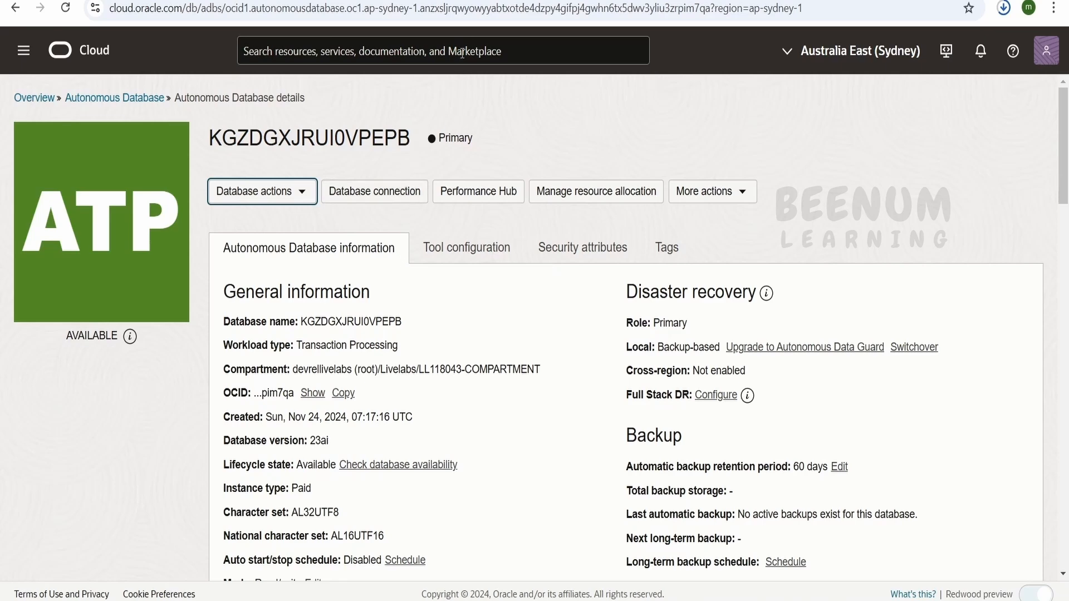
click(299, 192)
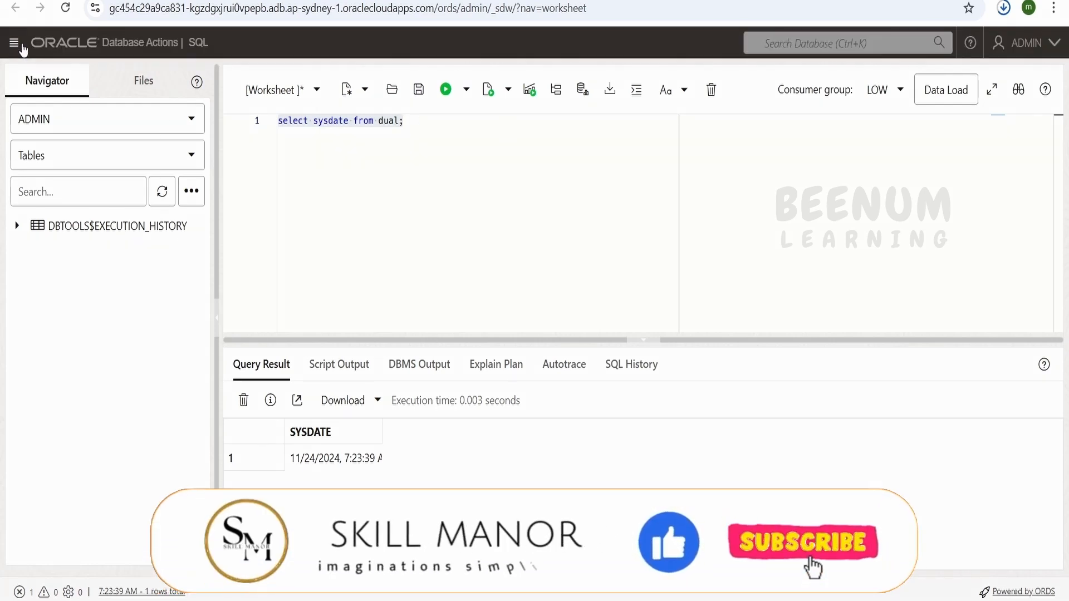
click(23, 48)
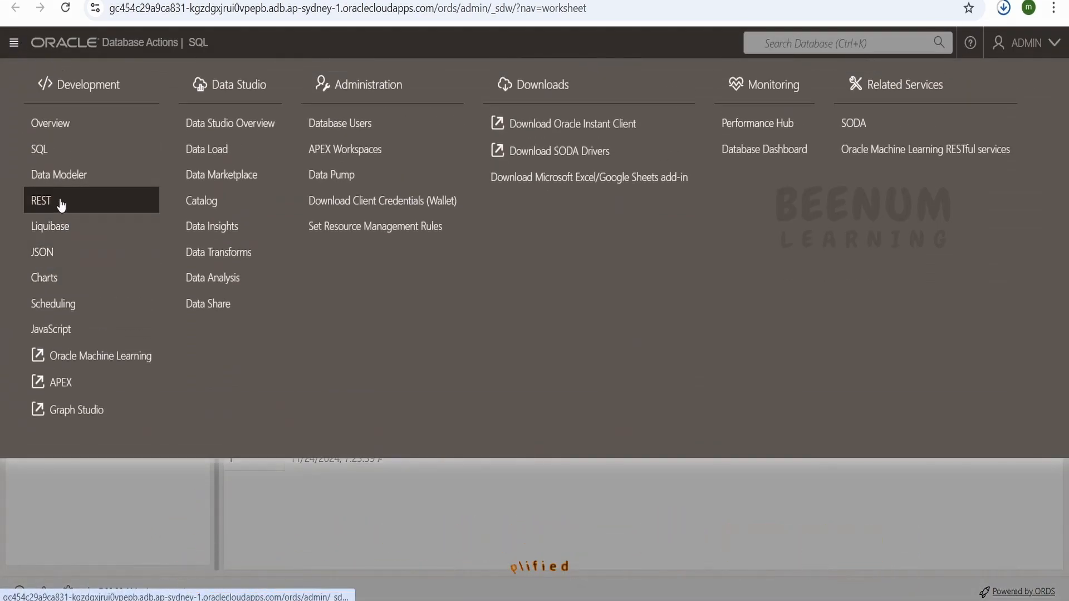
click(61, 201)
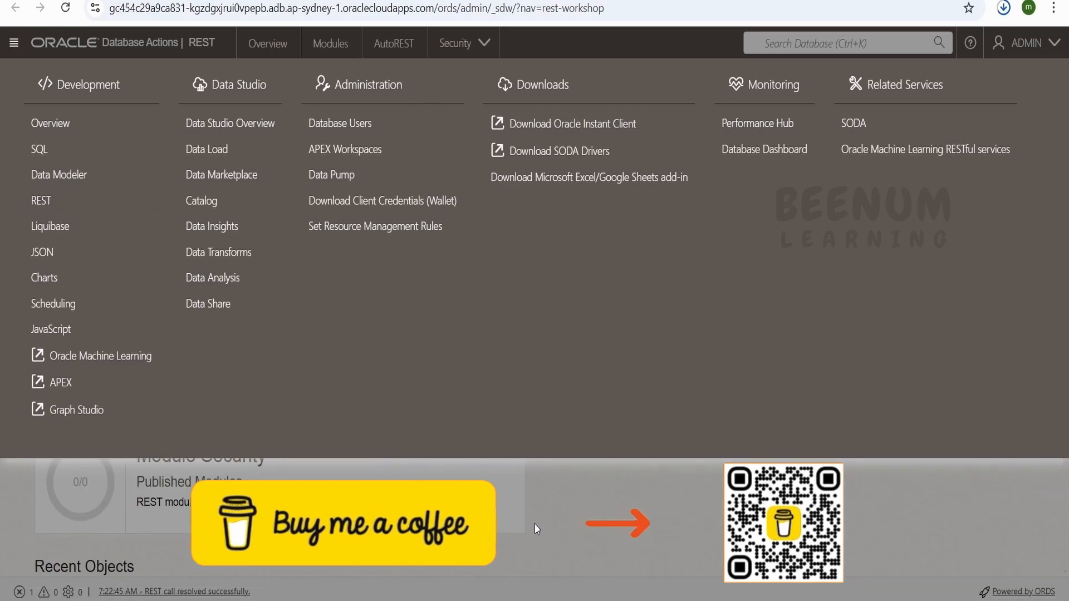
click(535, 524)
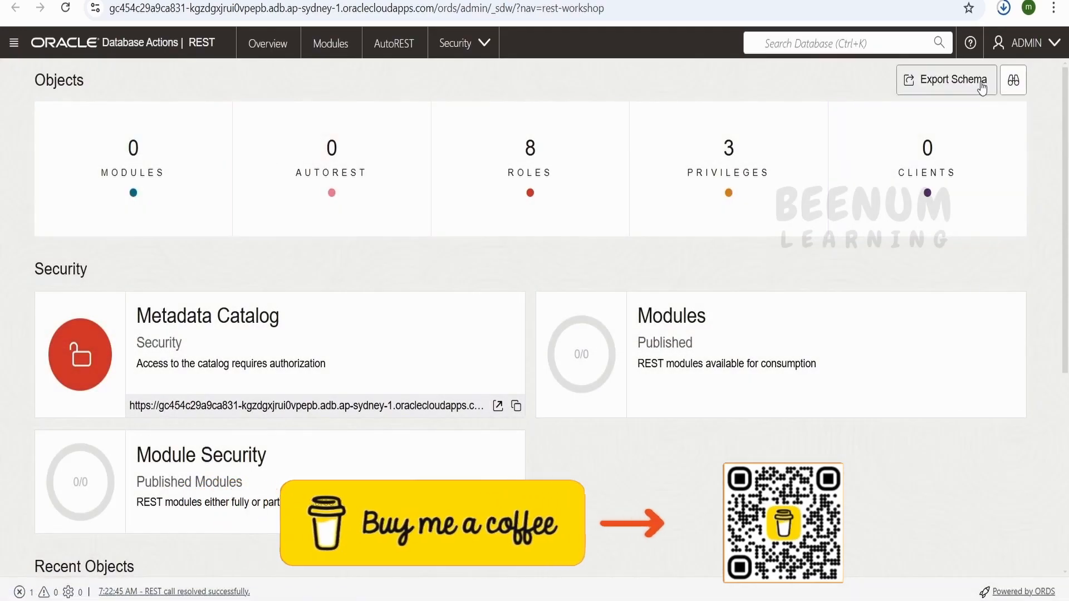